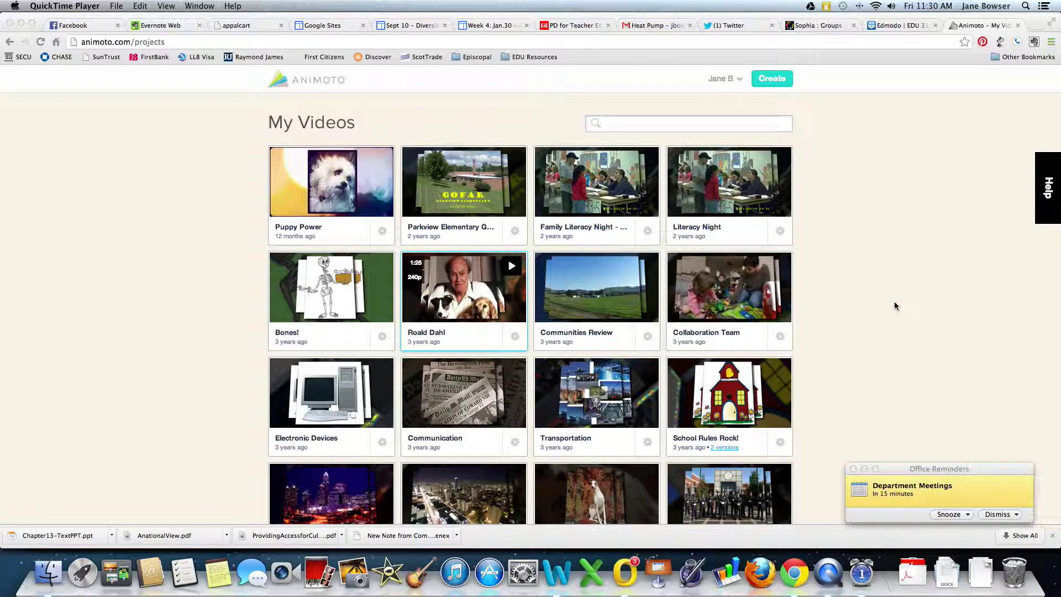
Dismiss the Office Reminders notification for Department Meetings on the My Videos page.
{"action": "left_click", "coordinate": [997, 514]}
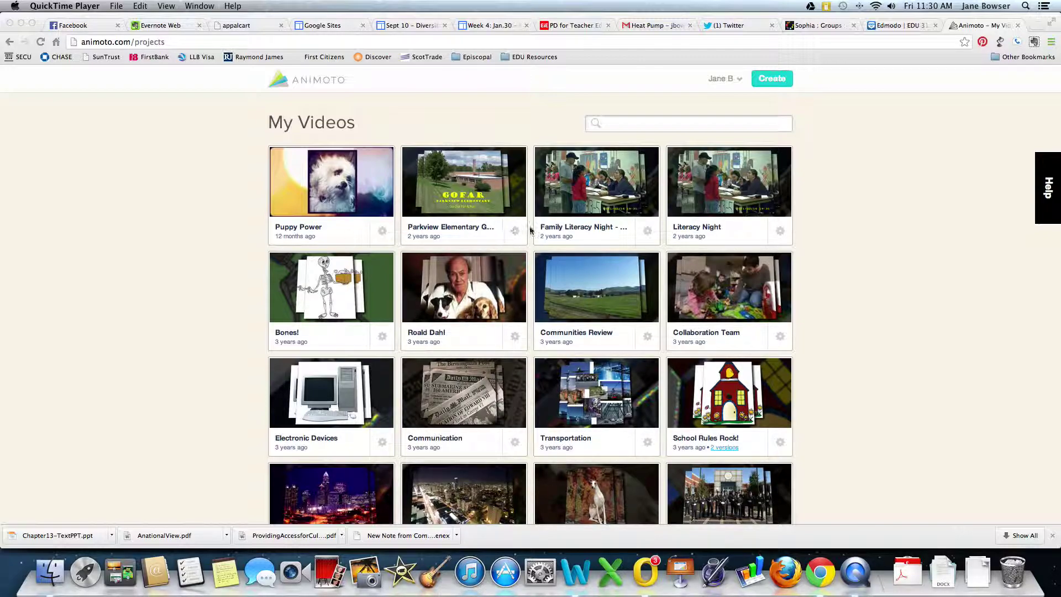
{"action": "scroll", "coordinate": [892, 191], "scroll_direction": "down", "scroll_amount": 8}
{"action": "scroll", "coordinate": [892, 192], "scroll_direction": "down", "scroll_amount": 5}
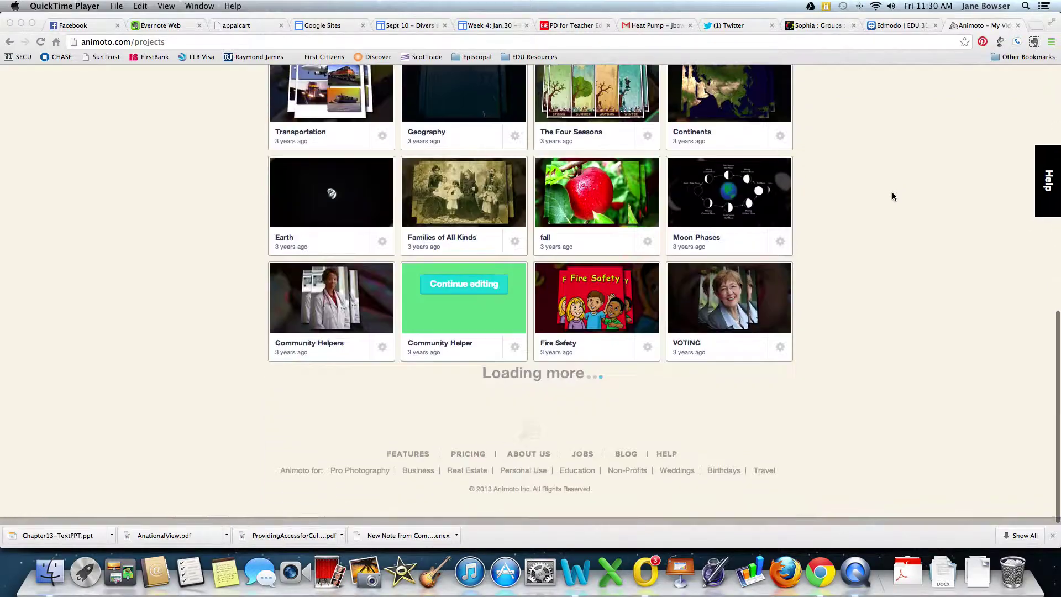
Bring Chrome to the front and go to Animoto's Education page from the footer.
{"action": "left_click", "coordinate": [579, 480]}
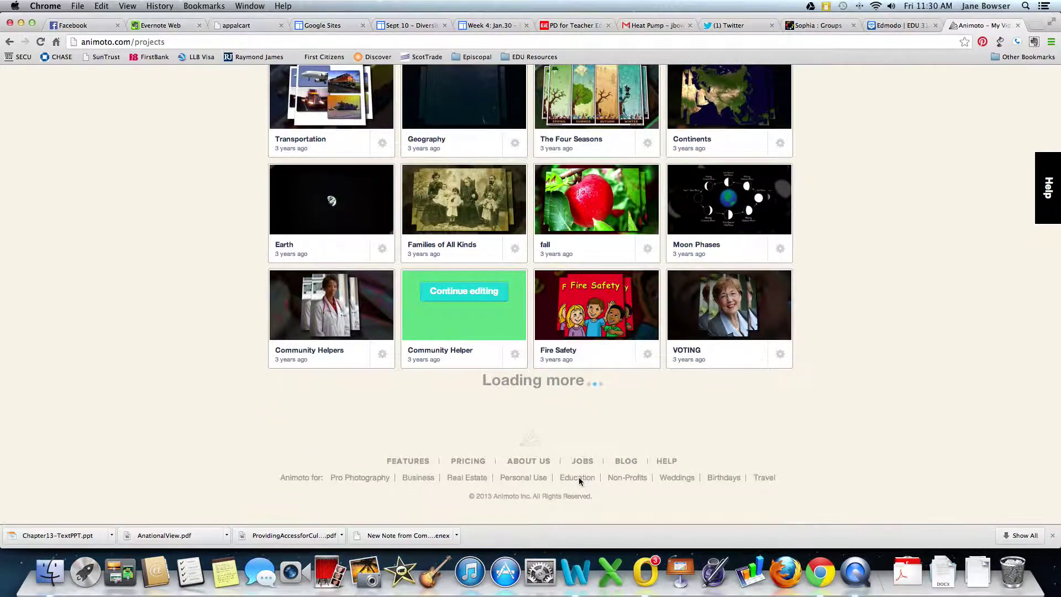
{"action": "left_click", "coordinate": [577, 477]}
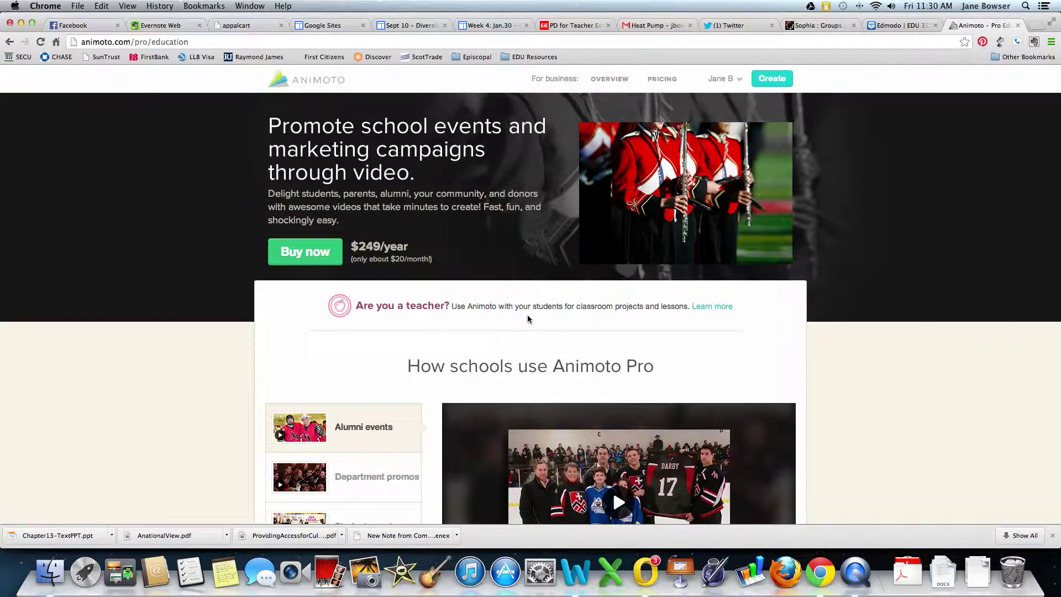
Follow 'Learn more' beside 'Are you a teacher?' through to the Education Application form.
{"action": "left_click", "coordinate": [714, 310]}
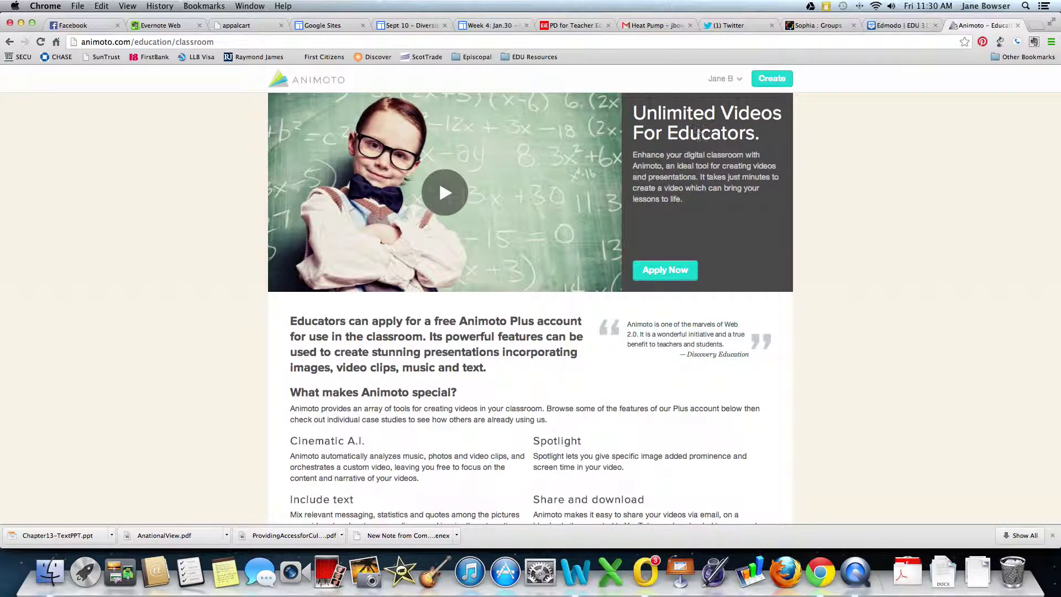
{"action": "left_click", "coordinate": [664, 278]}
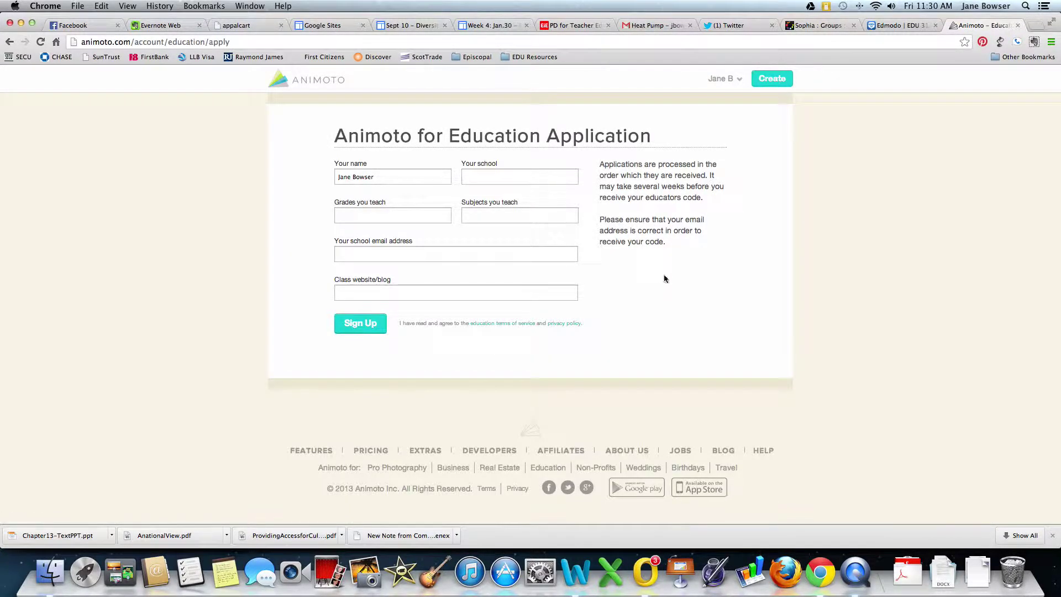
Fill in High Point University, grades K-12, subject Computers, a school email, and begin the class blog.
{"action": "left_click", "coordinate": [487, 177]}
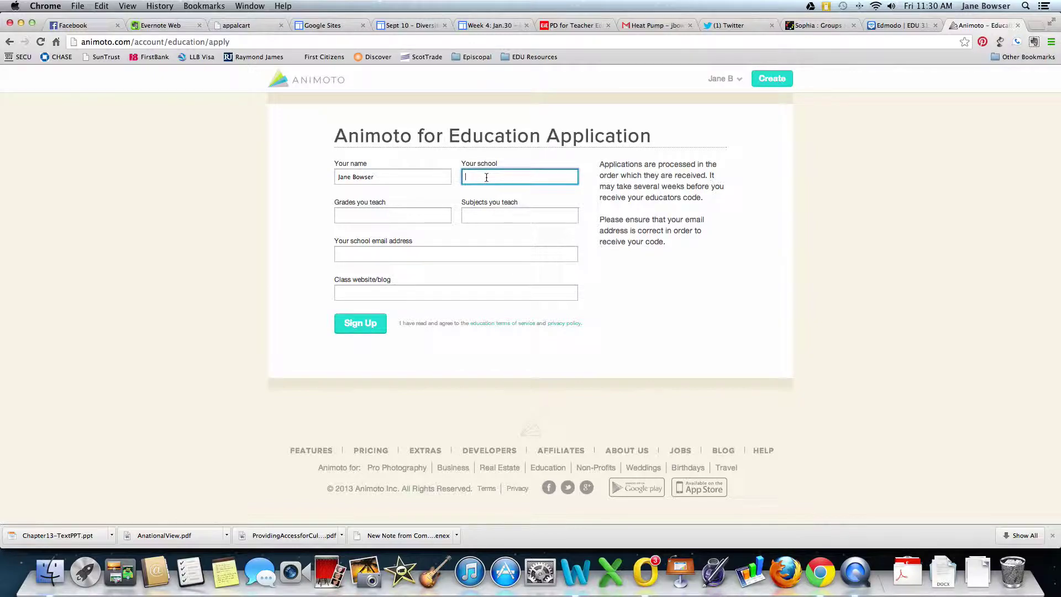
{"action": "type", "text": "High Poi"}
{"action": "type", "text": "nt Univers"}
{"action": "type", "text": "ity"}
{"action": "left_click", "coordinate": [383, 215]}
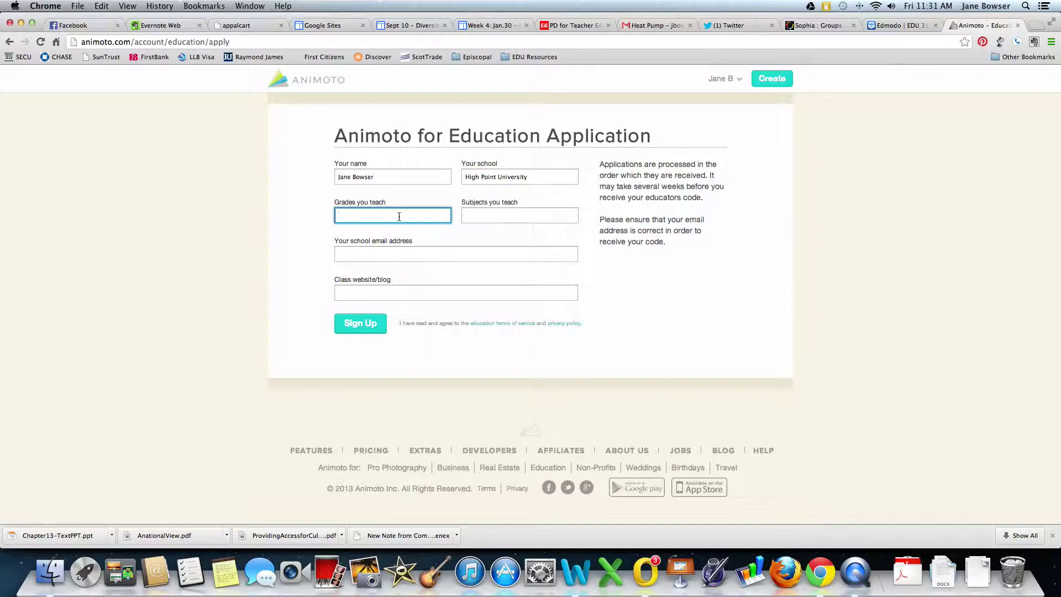
{"action": "type", "text": "K-12"}
{"action": "left_click", "coordinate": [489, 213]}
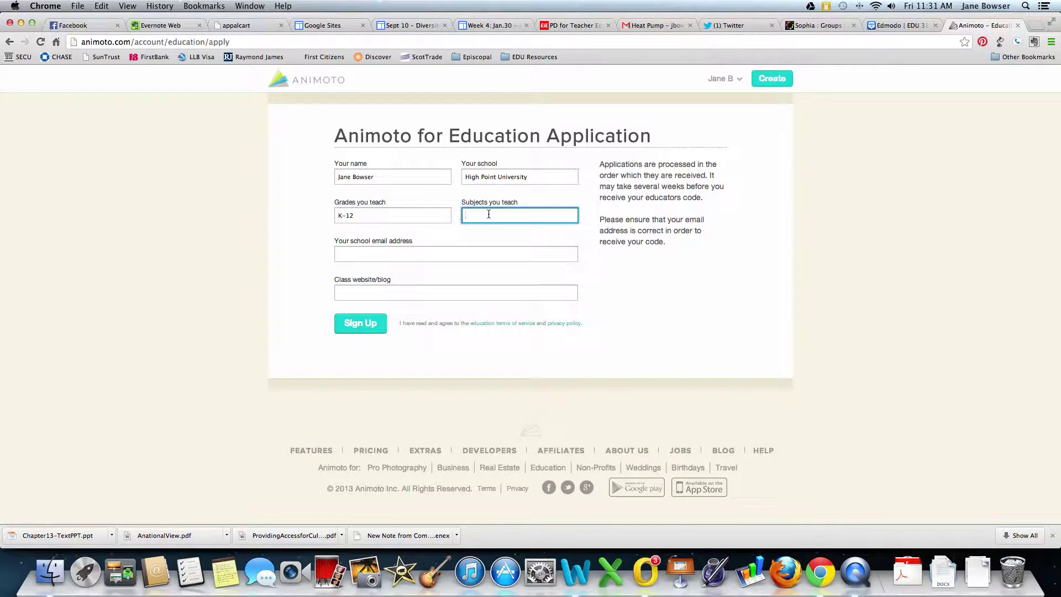
{"action": "type", "text": "Computers"}
{"action": "left_click", "coordinate": [367, 254]}
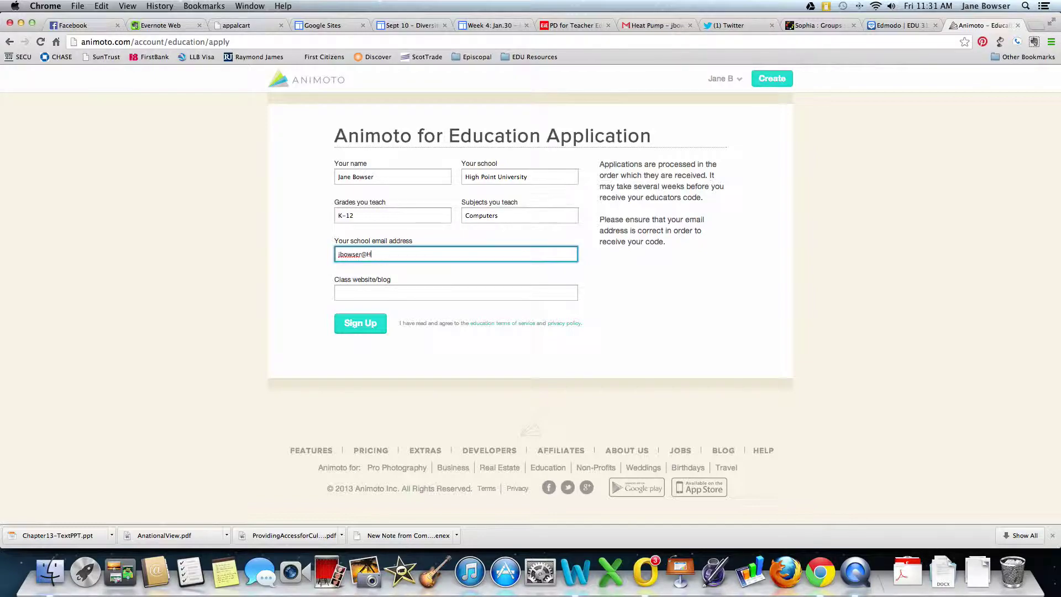
{"action": "key", "text": "Tab"}
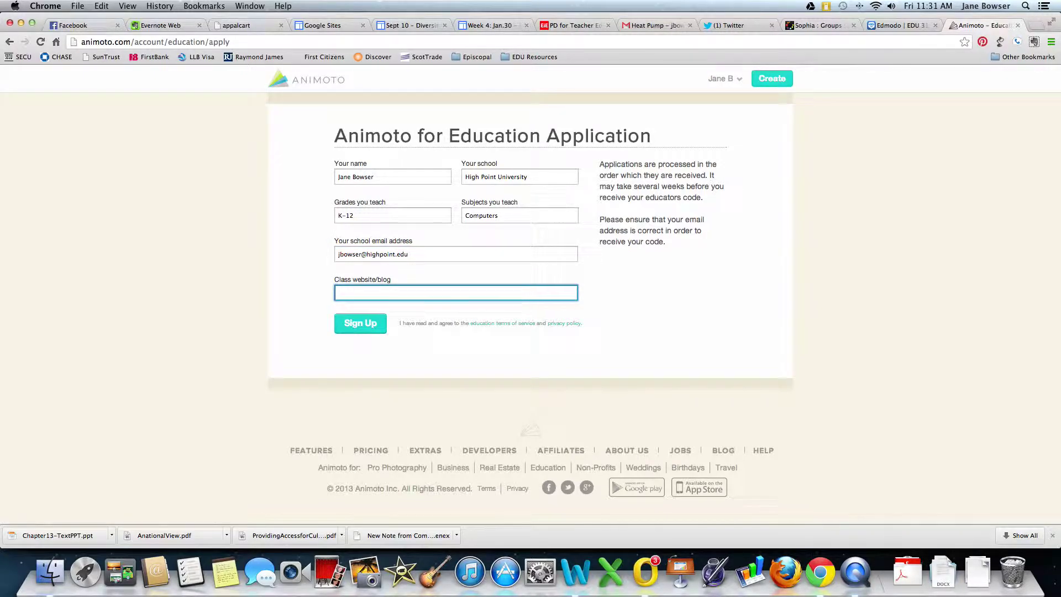
{"action": "type", "text": "hpusoe"}
{"action": "type", "text": "it.bl"}
{"action": "type", "text": "ogspot.com"}
Submit the education application with Sign Up to get the educator promo code.
{"action": "left_click", "coordinate": [362, 326]}
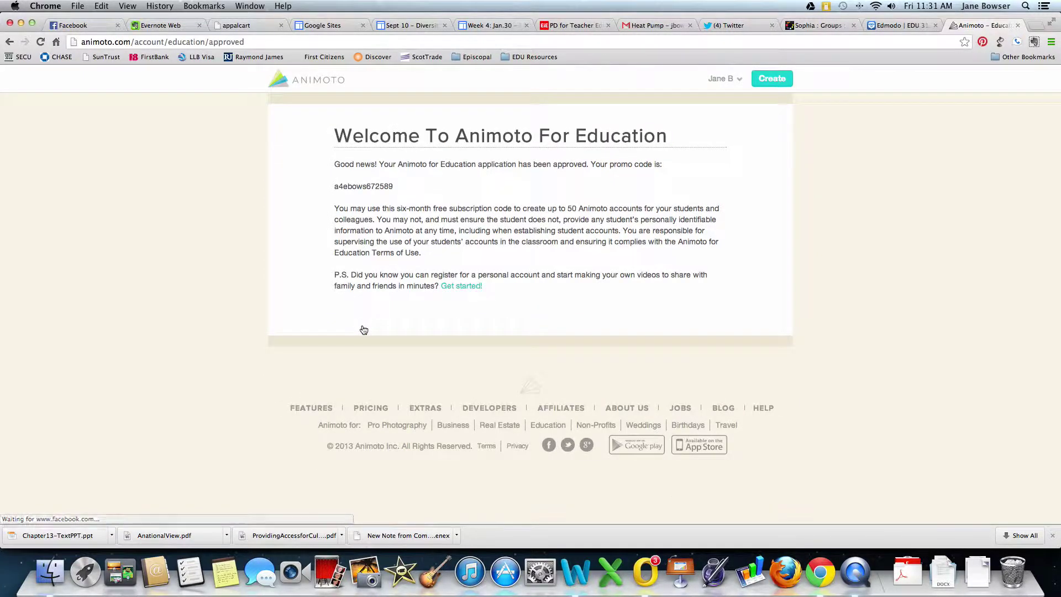